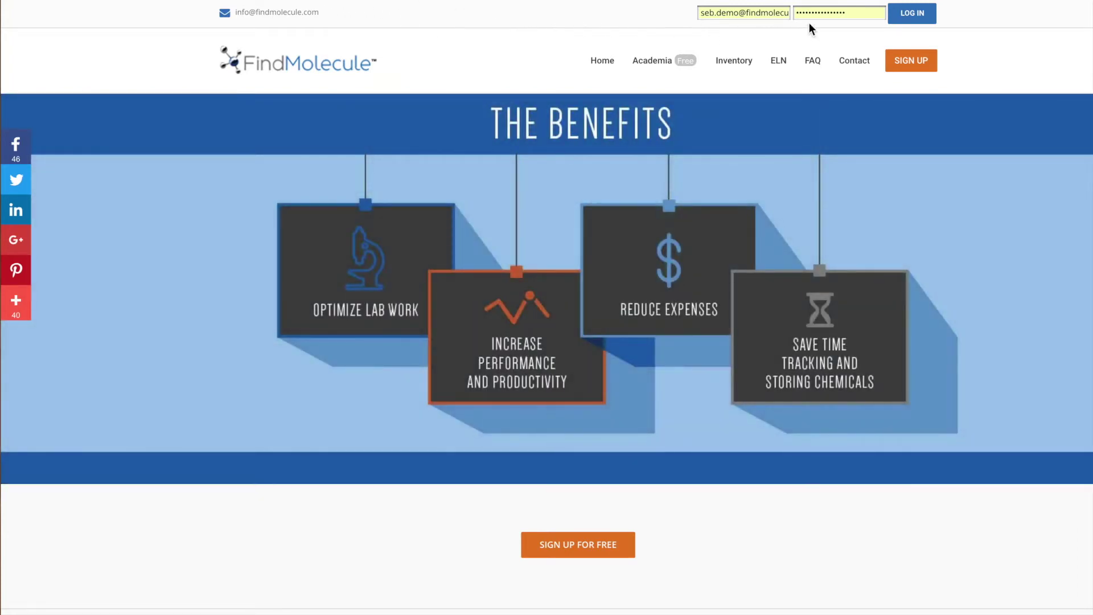
Step: Log into FindMolecule with the demo account credentials
left_click(914, 15)
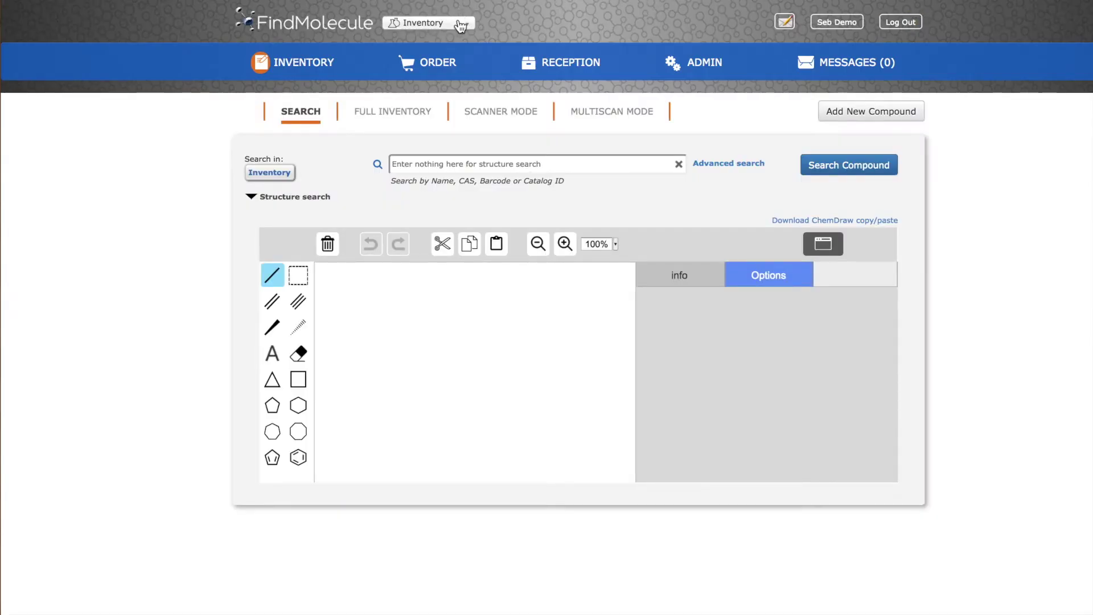
left_click(460, 24)
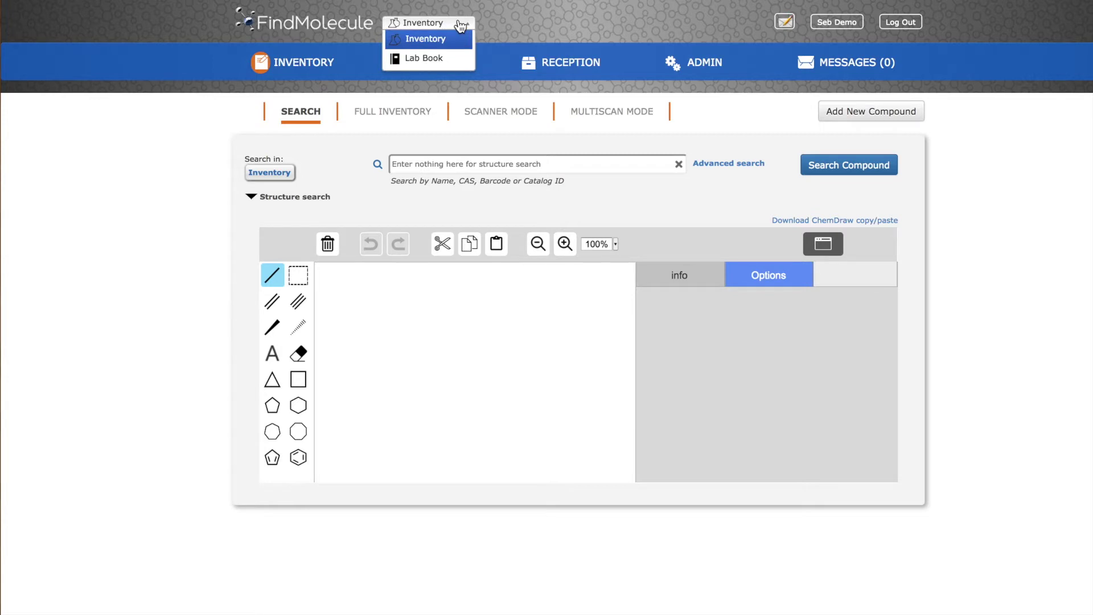
left_click(460, 24)
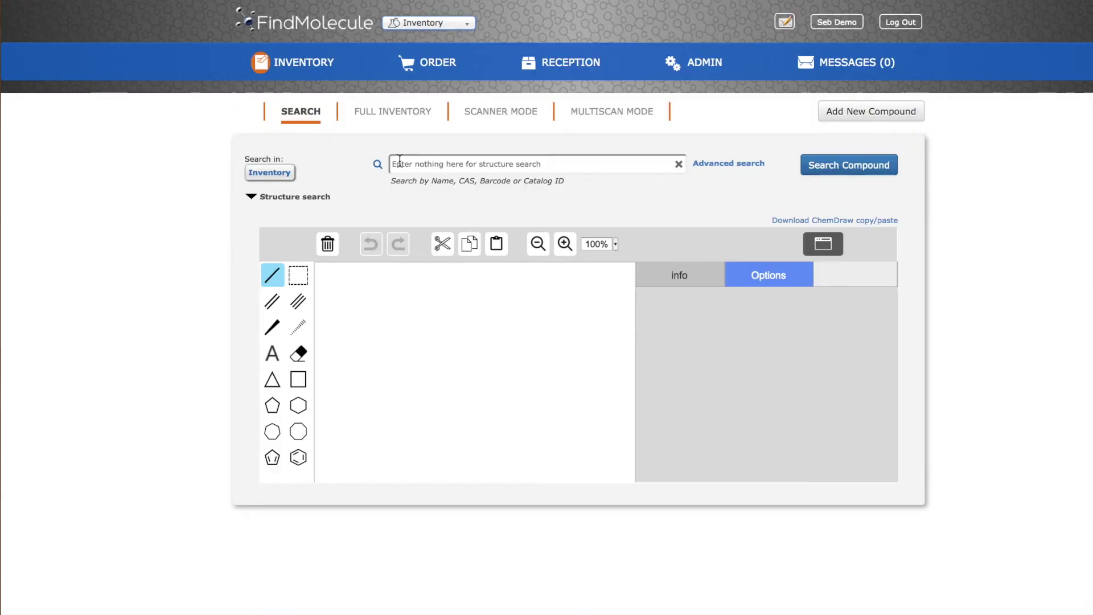
Step: Search the inventory by name for HCl, returning Hydrochloric acid (CAS 7647-01-0)
left_click(411, 163)
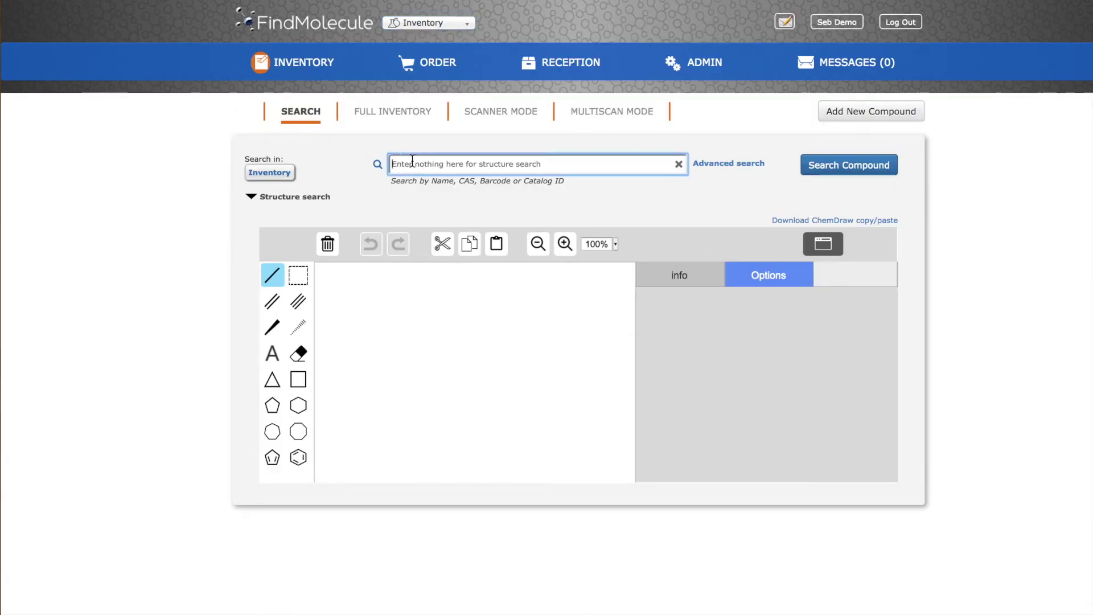
type("HC")
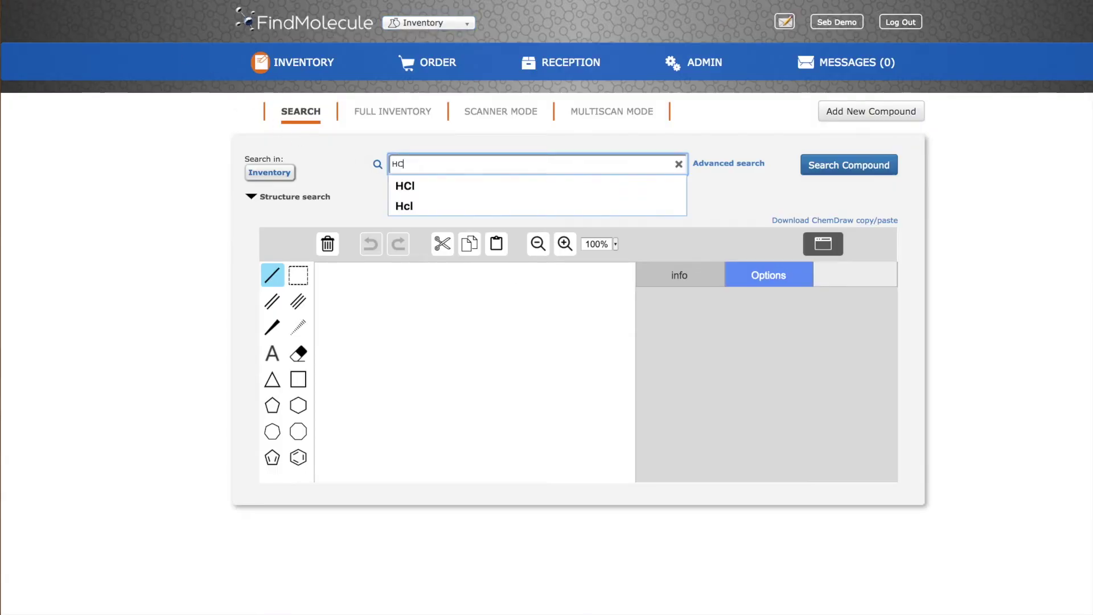
type("l")
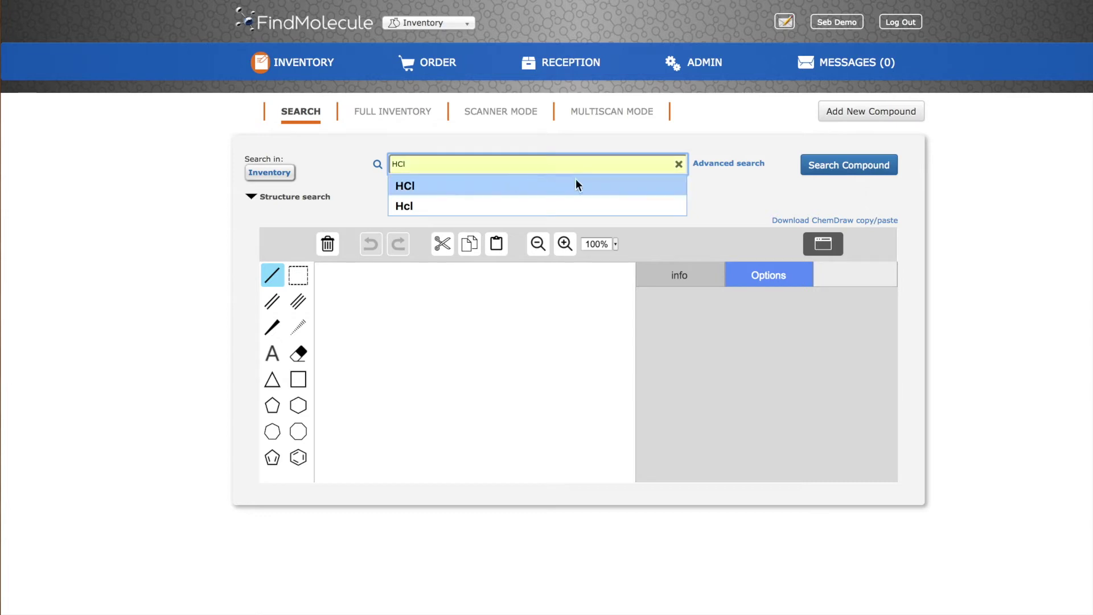
key("Return")
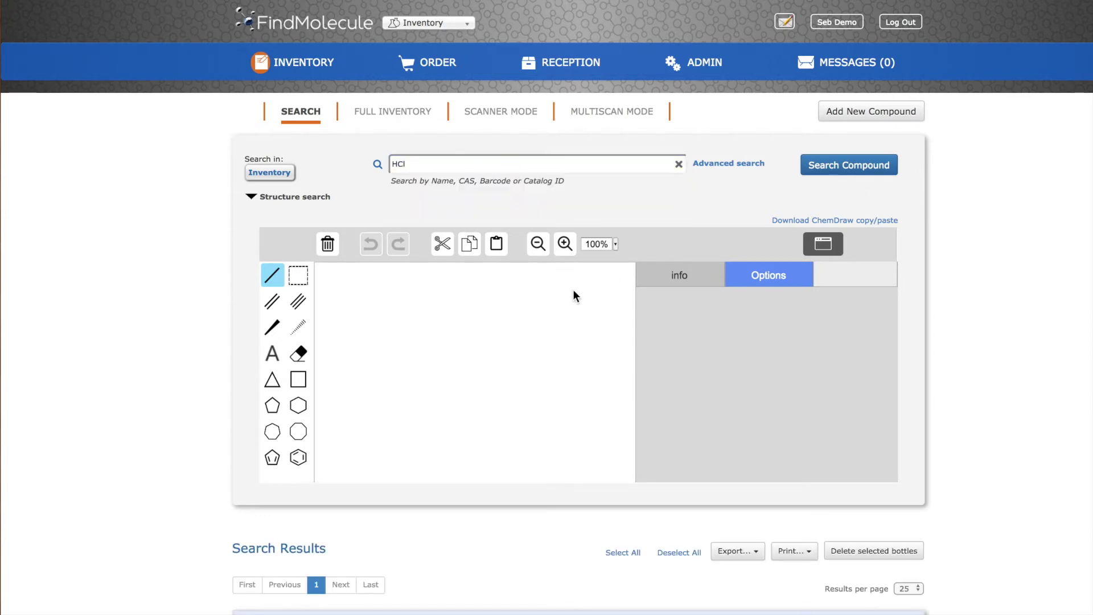
scroll(573, 296, "down", 2)
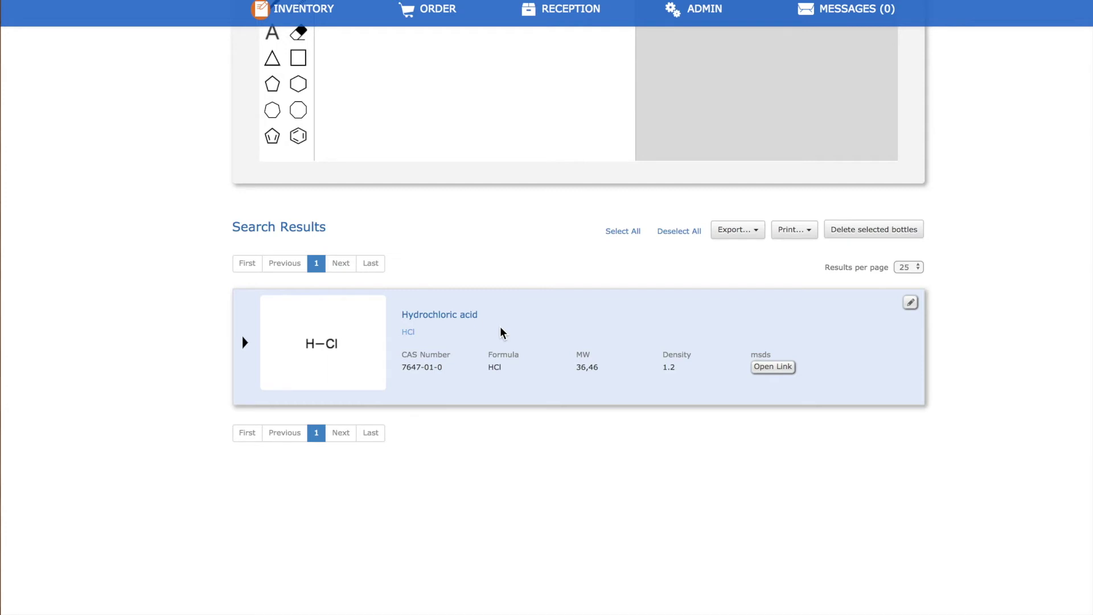
Step: View Hydrochloric acid's molecule info and four 800 mL bottles, then the first bottle's details
left_click(500, 327)
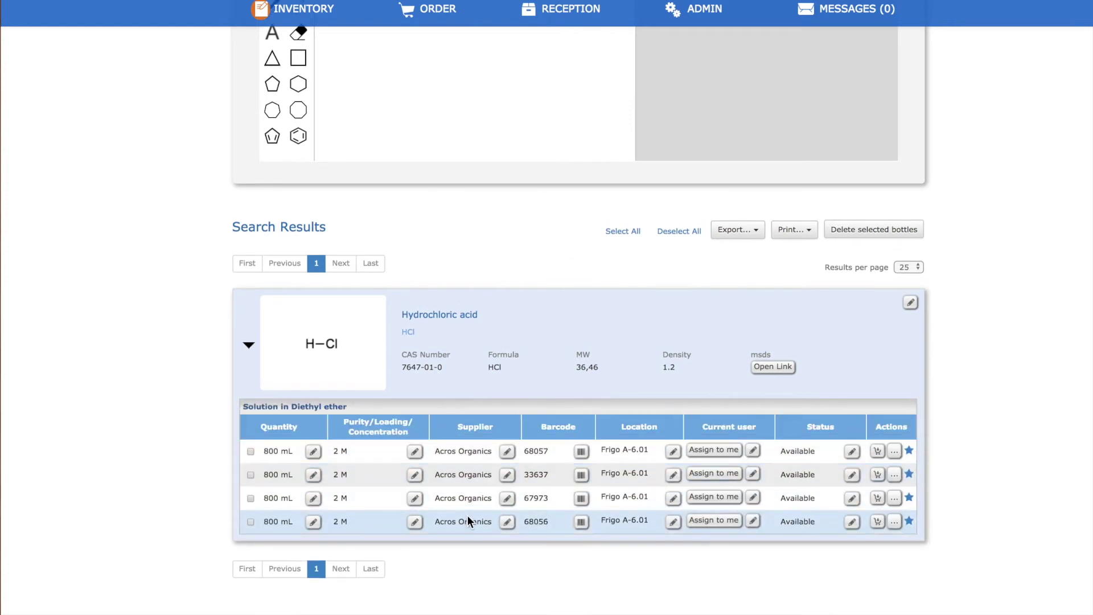
left_click(529, 312)
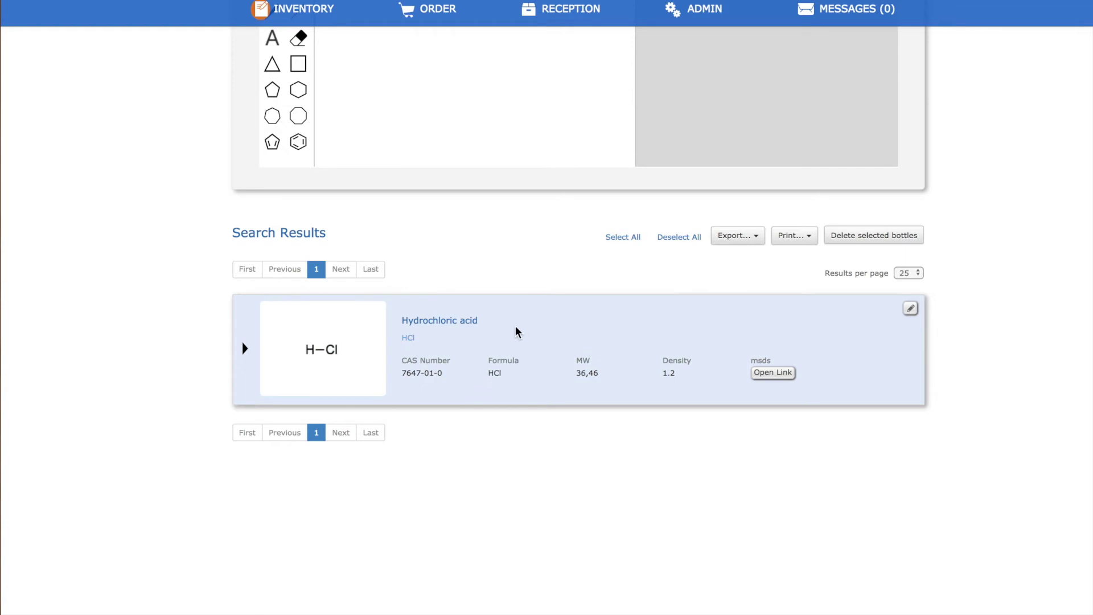
left_click(336, 339)
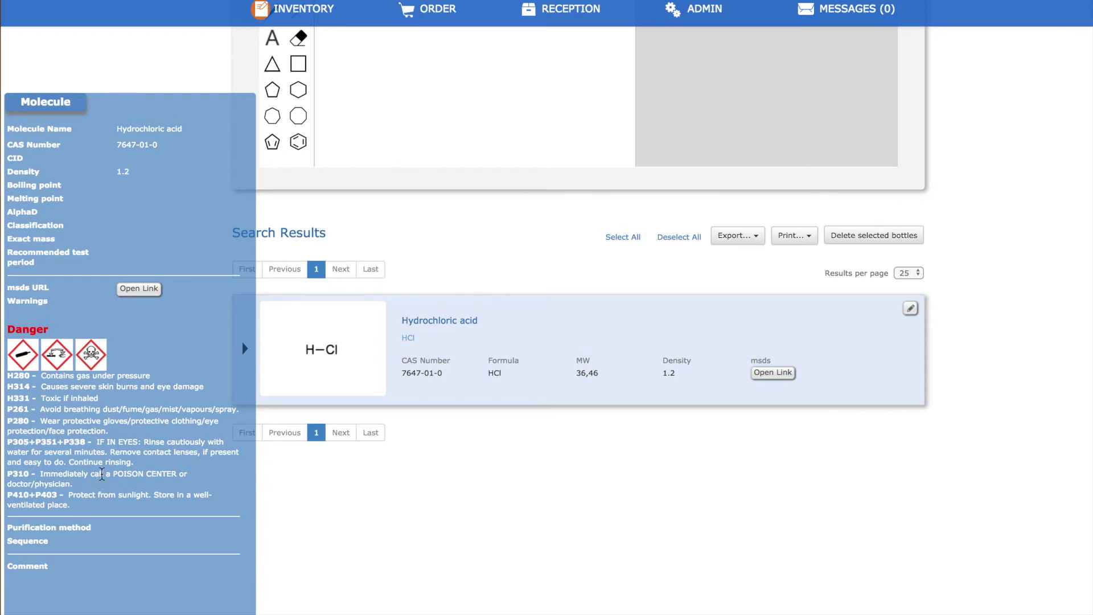
left_click(528, 330)
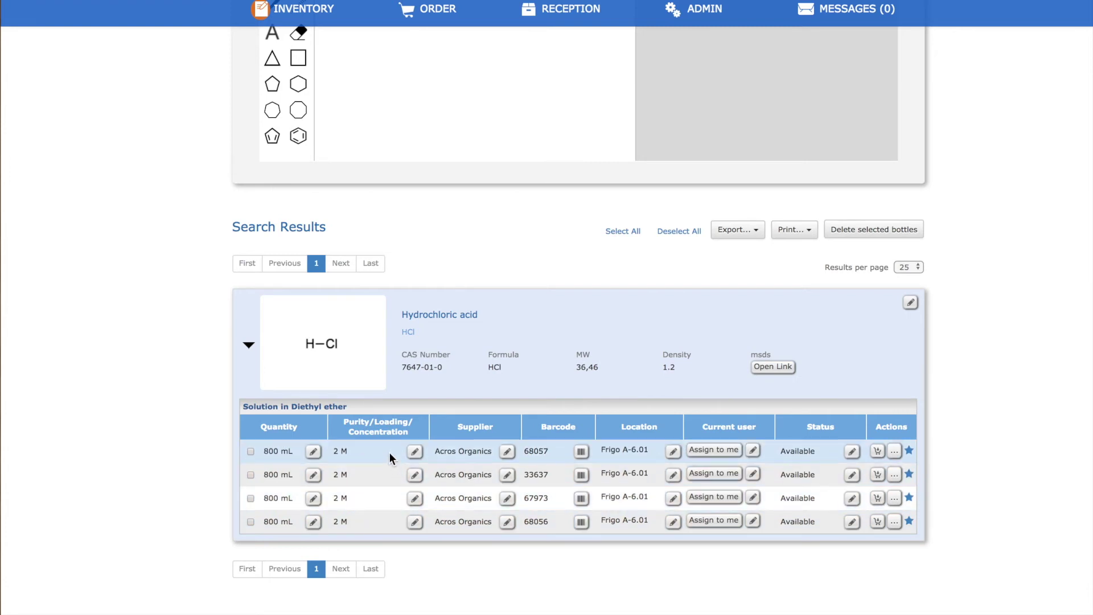
left_click(390, 451)
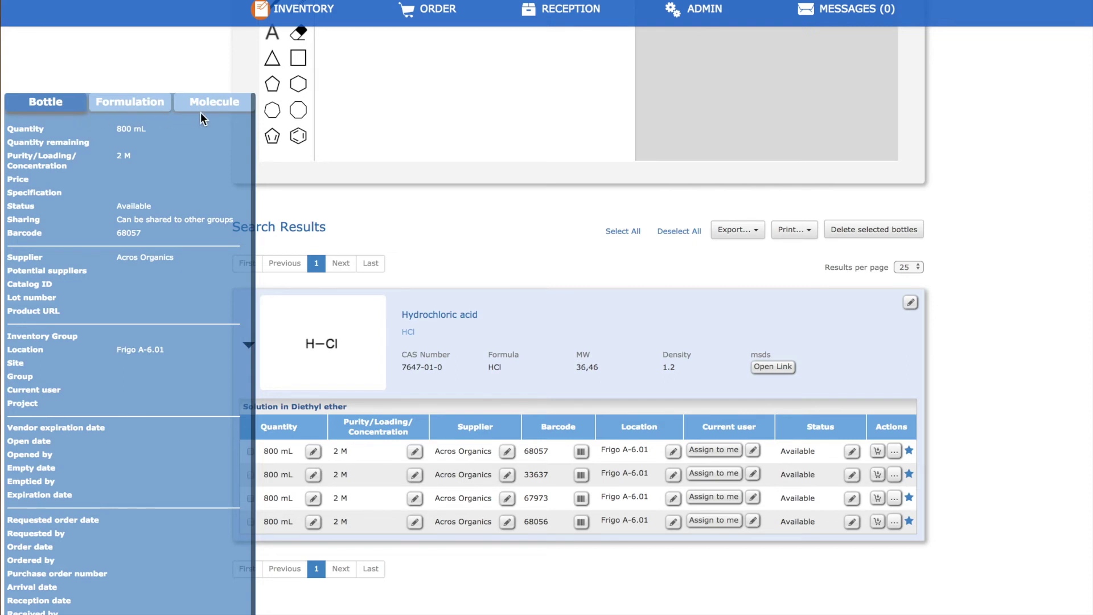
Step: Star the first 800 mL Hydrochloric acid bottle into My Selections and clear the HCl search
left_click(518, 330)
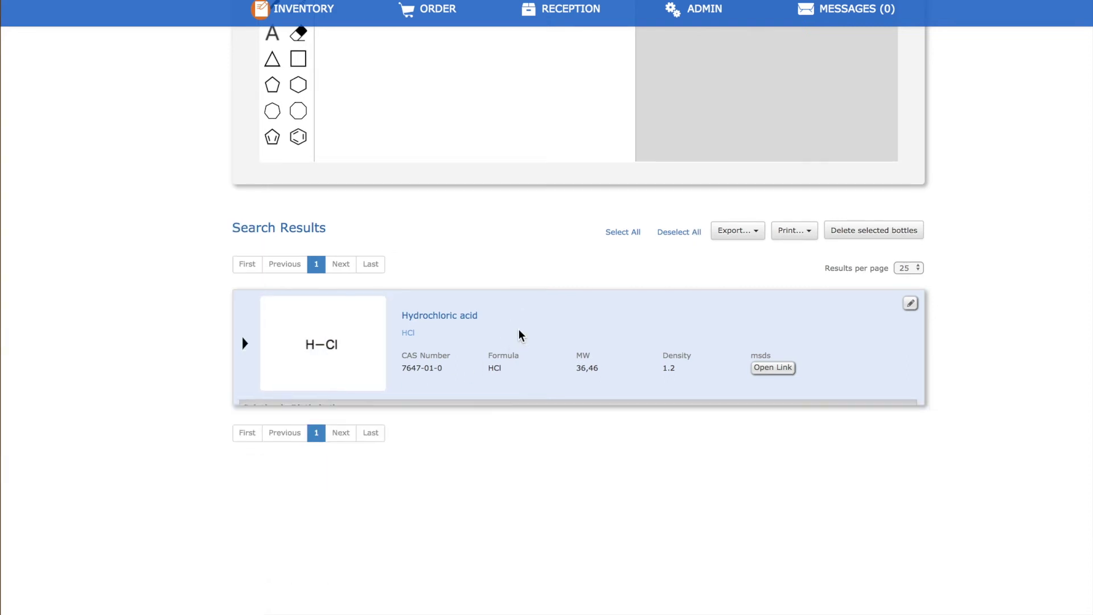
left_click(513, 332)
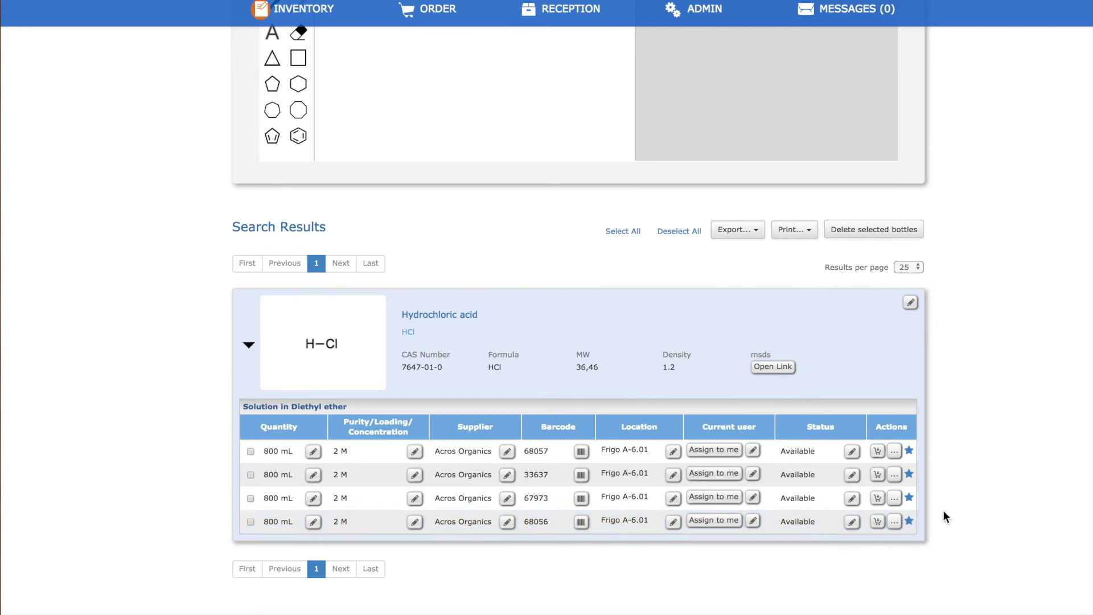
left_click(910, 451)
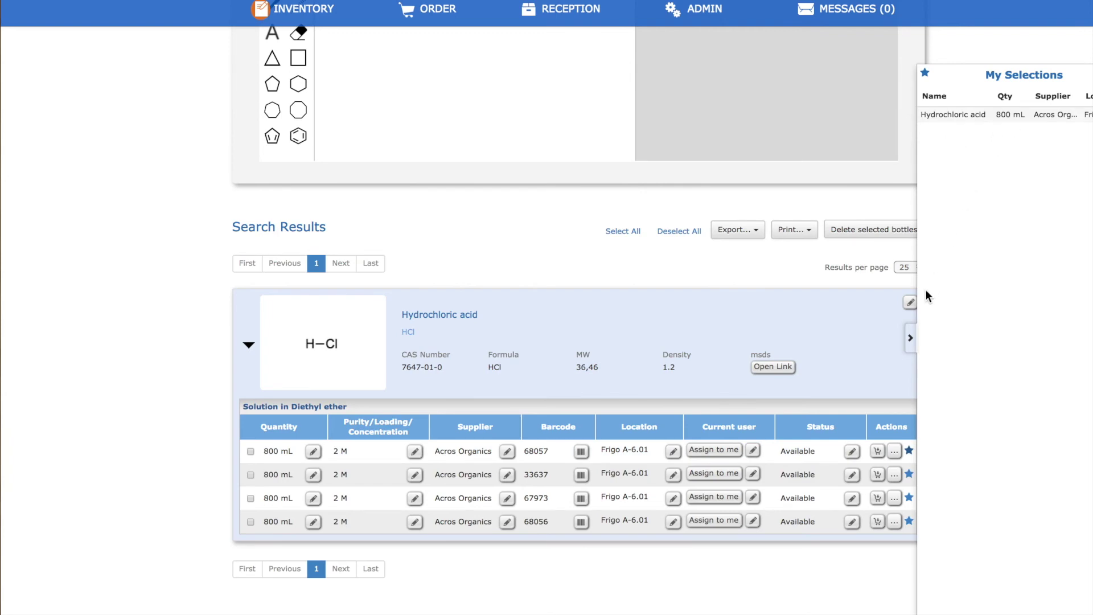
left_click(911, 338)
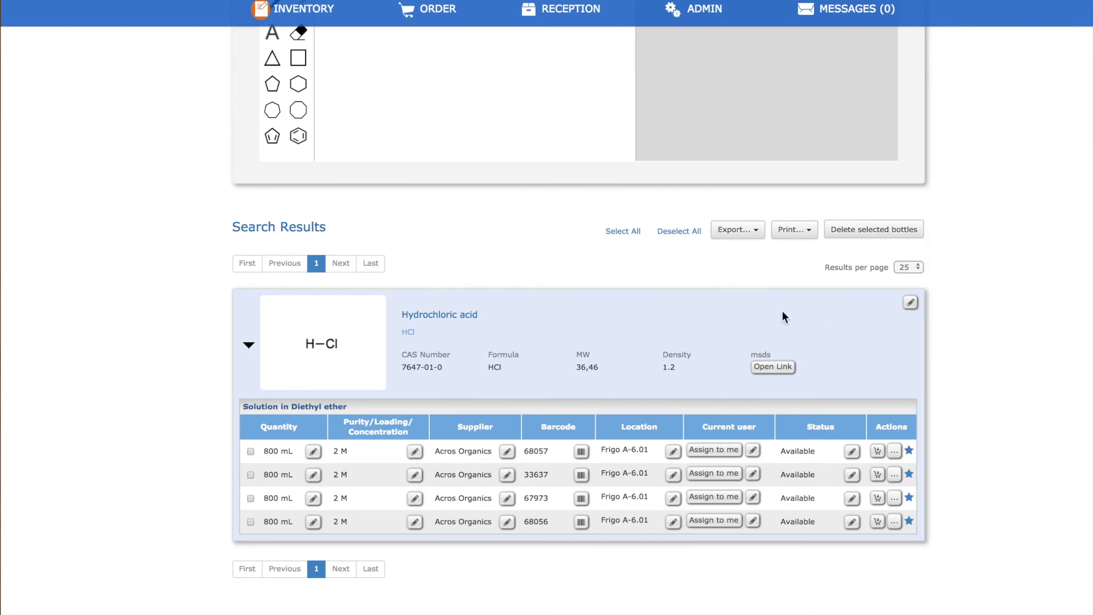
scroll(781, 308, "up", 5)
scroll(773, 291, "up", 2)
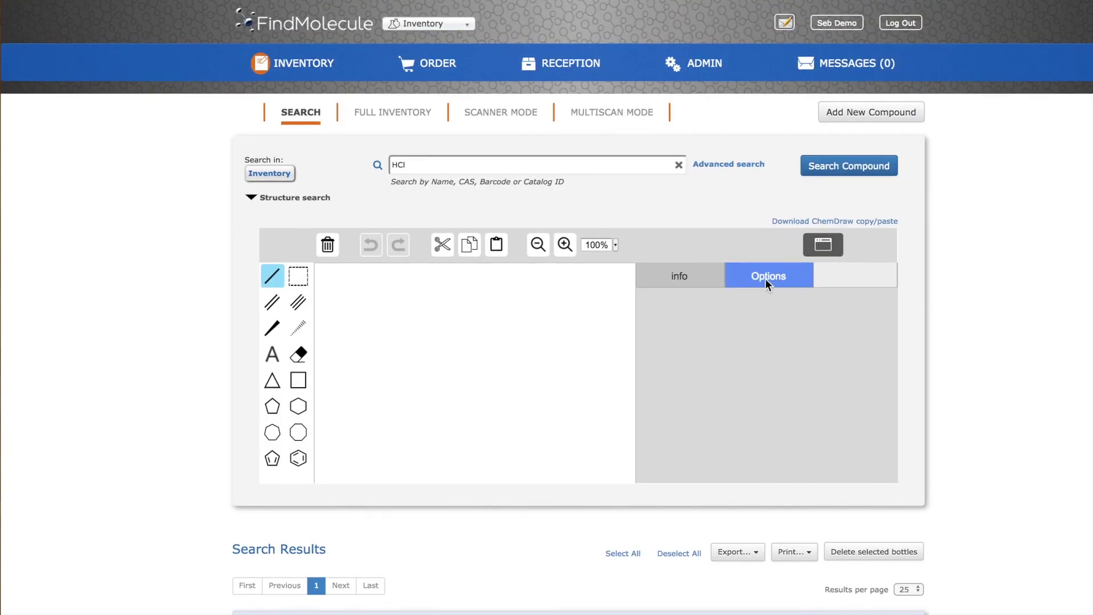
left_click(679, 165)
Step: Structure-search a benzene ring with one nitrogen atom and expand Pyridine's bottle list
left_click(302, 461)
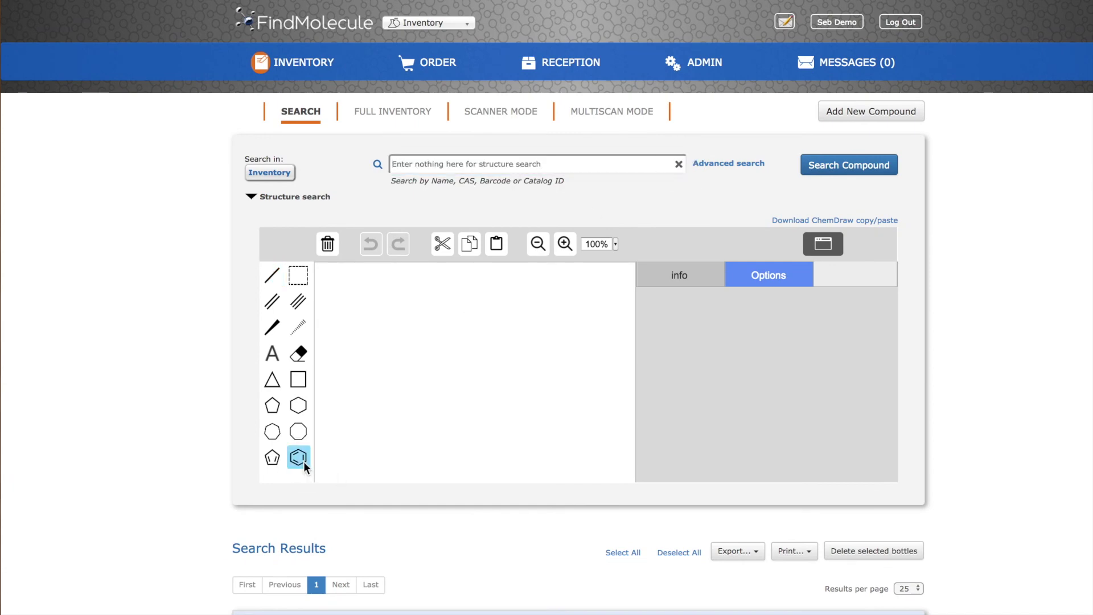
left_click(460, 372)
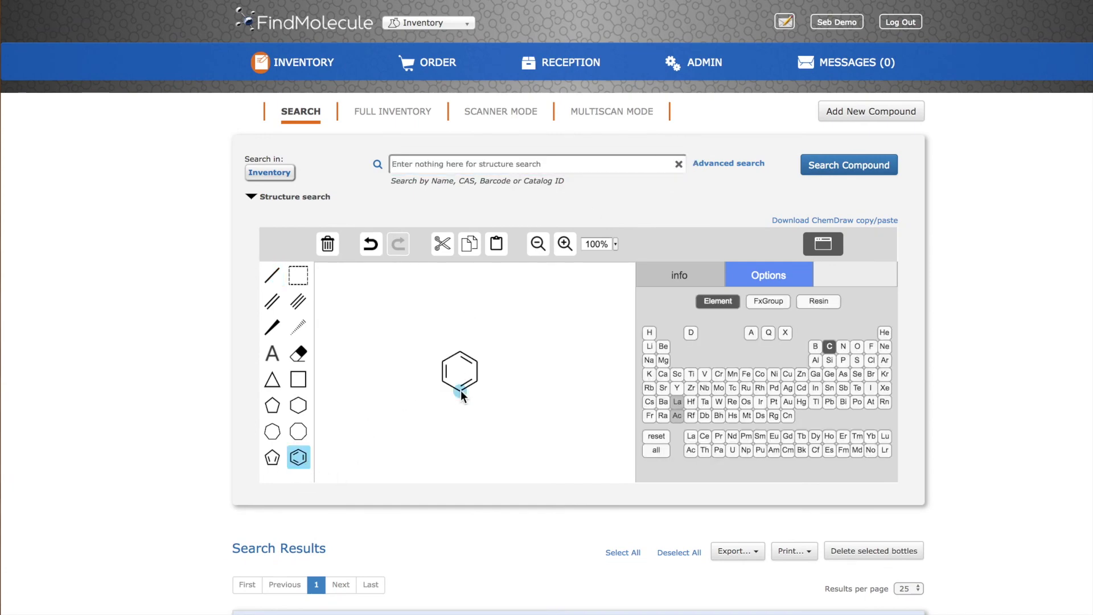
key("n")
left_click(842, 172)
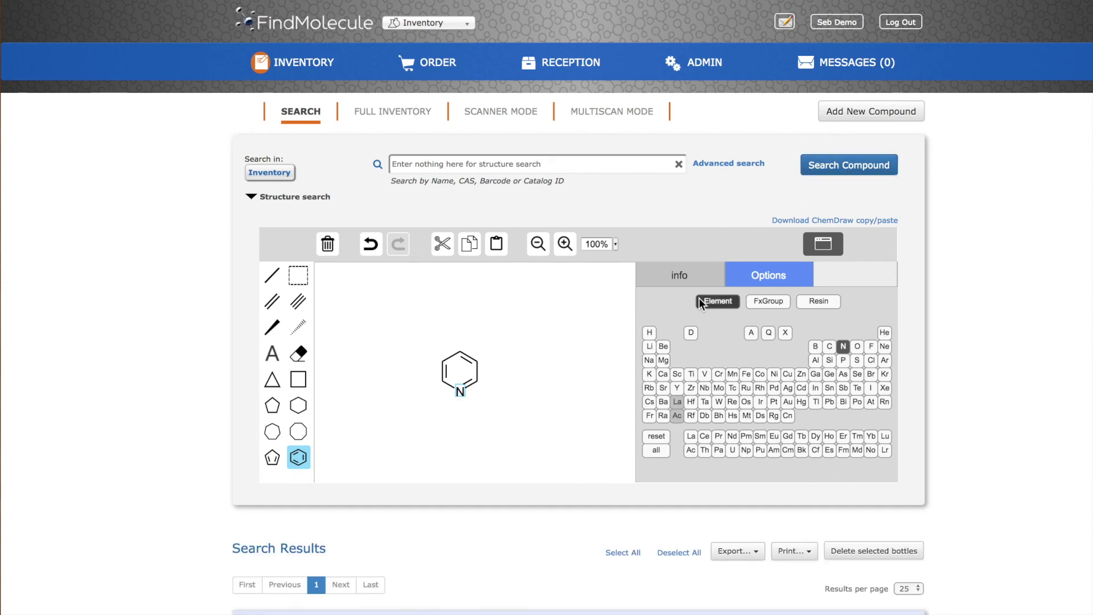
scroll(700, 298, "down", 3)
scroll(700, 299, "down", 2)
scroll(700, 298, "down", 2)
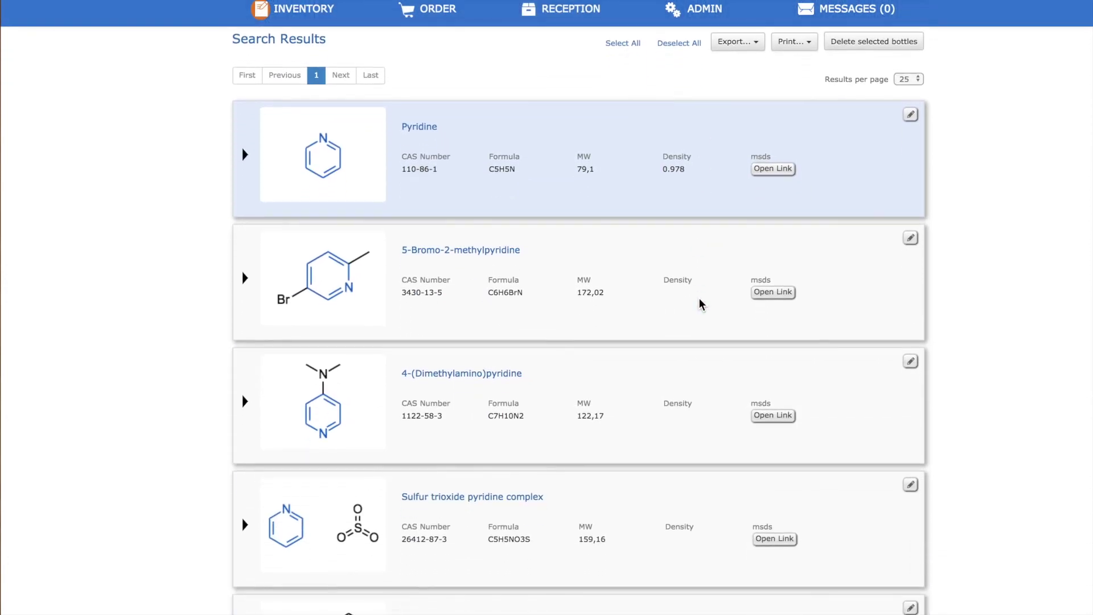
scroll(699, 304, "down", 3)
scroll(699, 304, "down", 3)
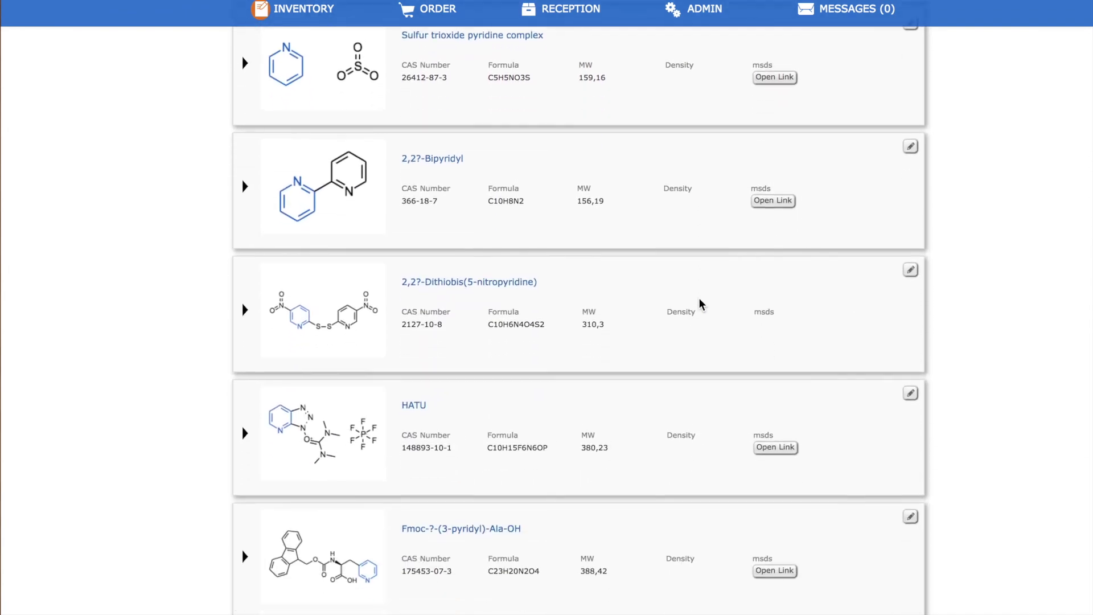
scroll(699, 304, "up", 2)
scroll(700, 304, "up", 4)
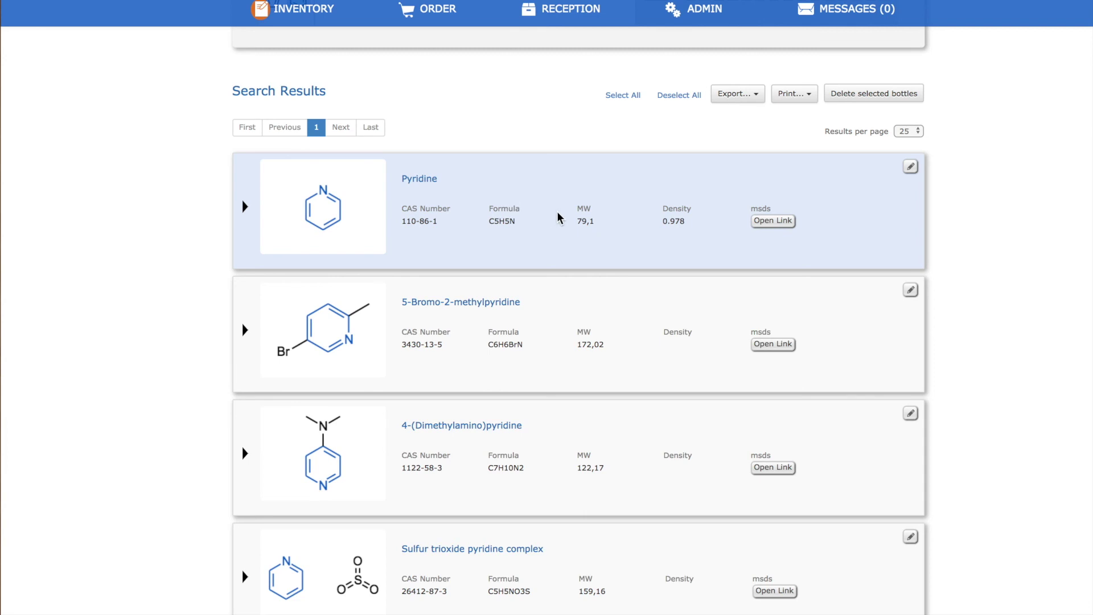
scroll(558, 219, "up", 1)
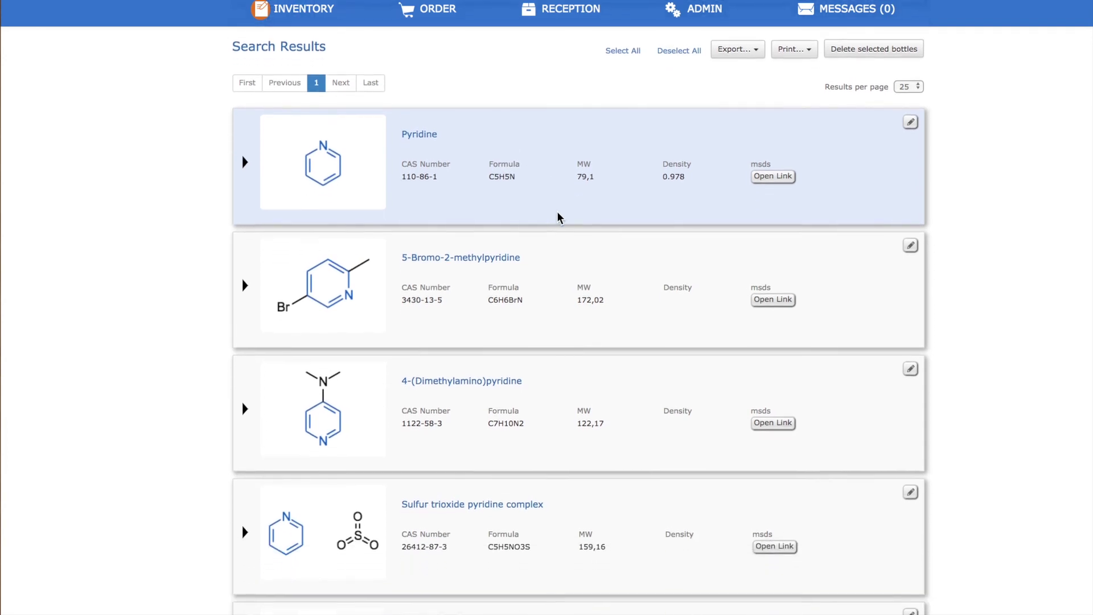
scroll(557, 218, "down", 1)
scroll(557, 218, "up", 2)
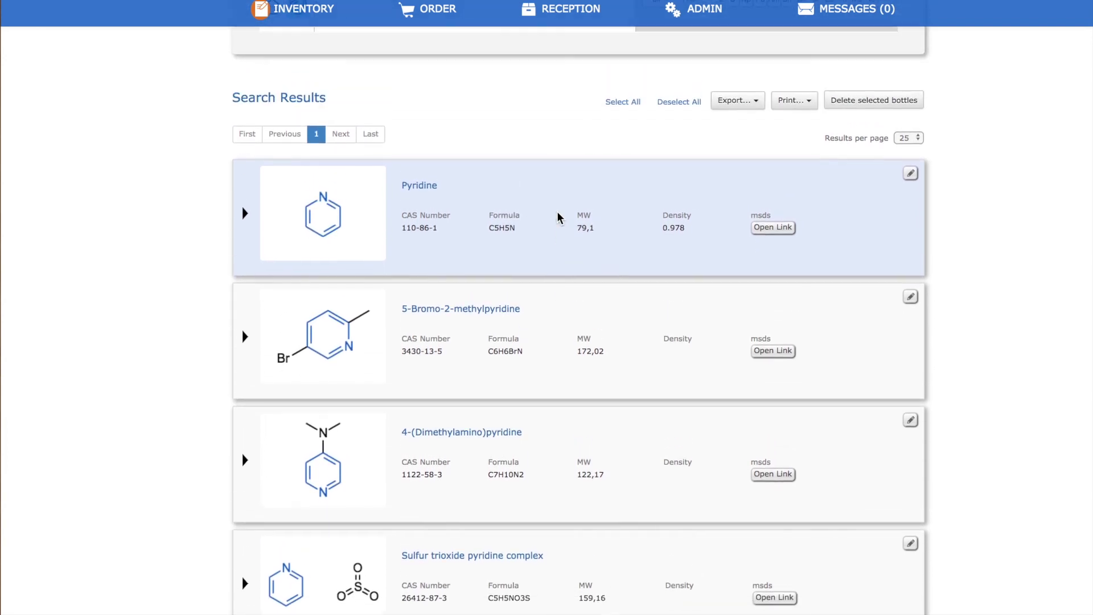
left_click(538, 194)
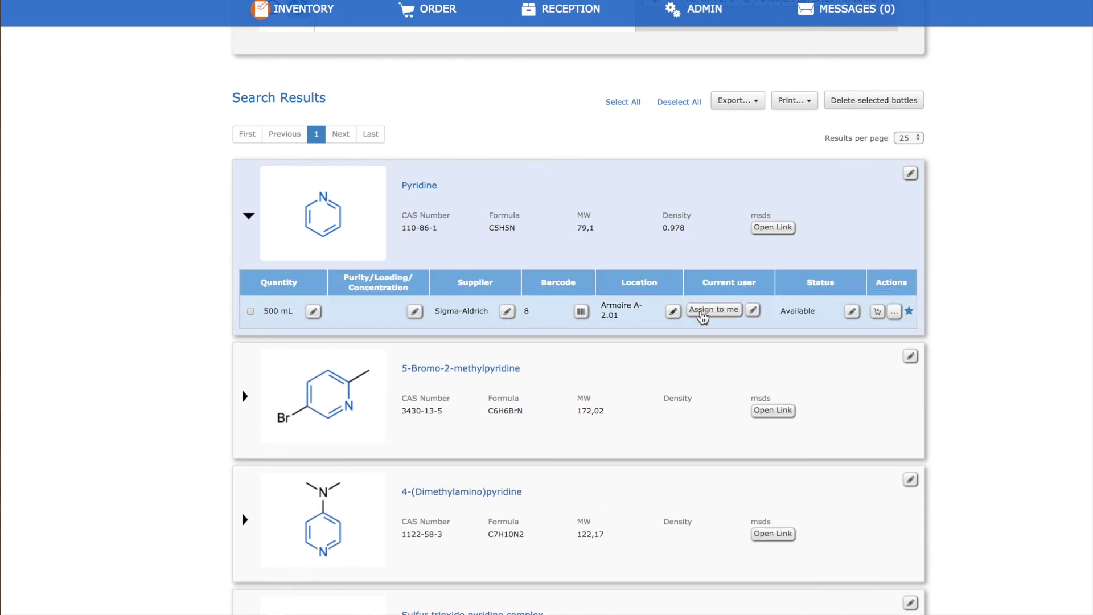
Step: Add Pyridine's 500 mL Sigma-Aldrich bottle to My Selections
left_click(909, 313)
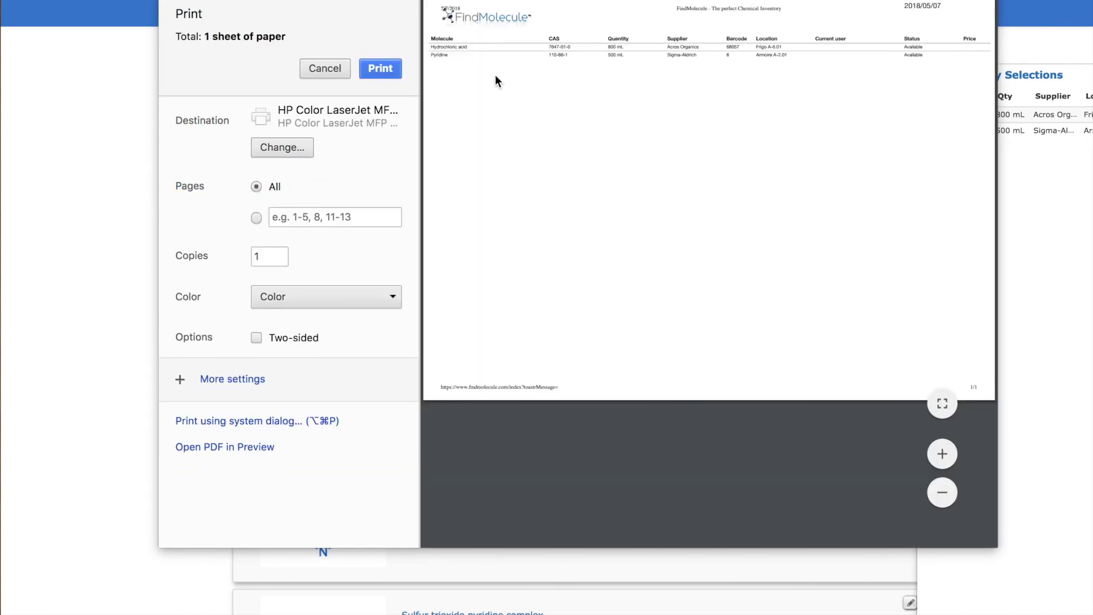
Step: Cancel the print preview of the My Selections list
left_click(326, 68)
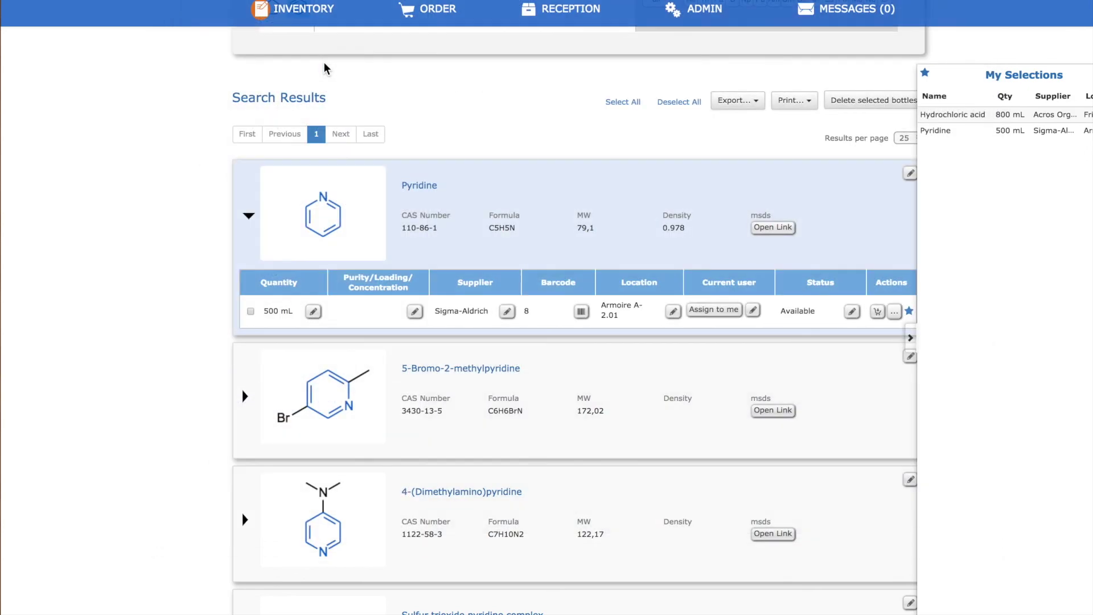